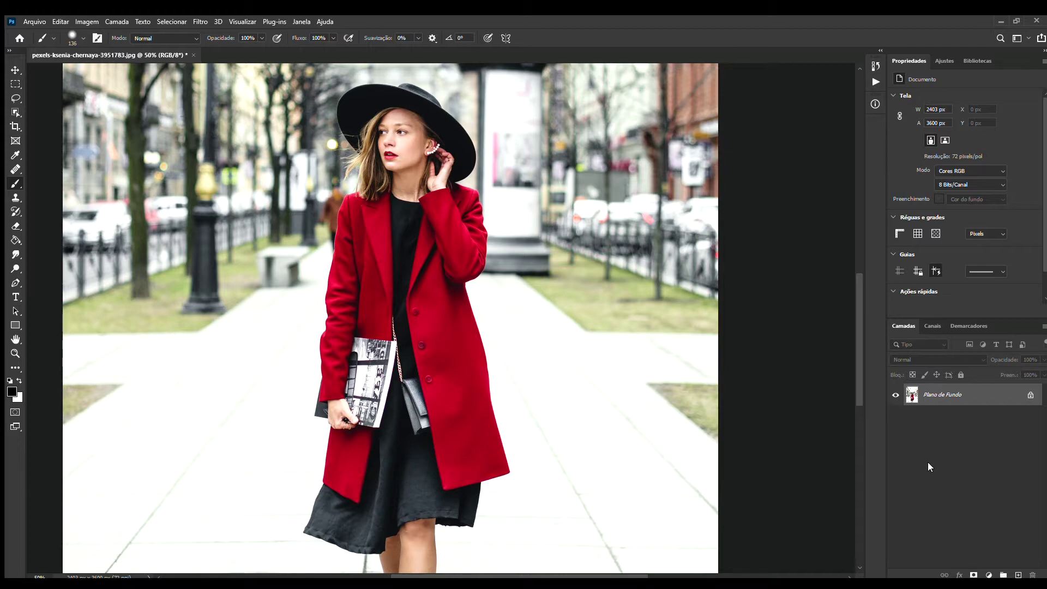
Duplicate the background layer and target the Hue/Saturation adjustment at the red coat's Reds range.
key(ctrl+j)
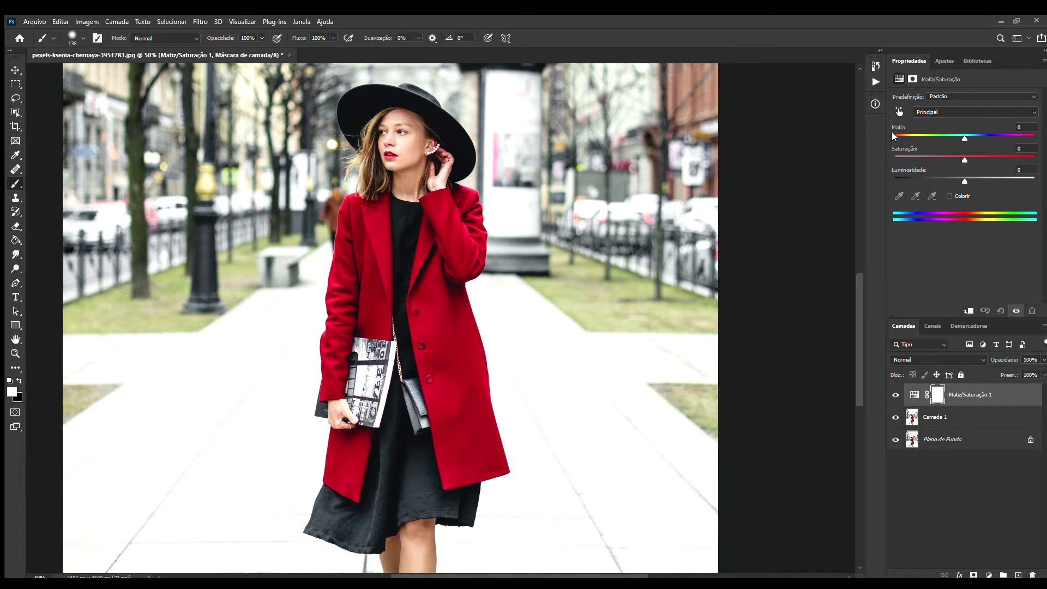
click(898, 111)
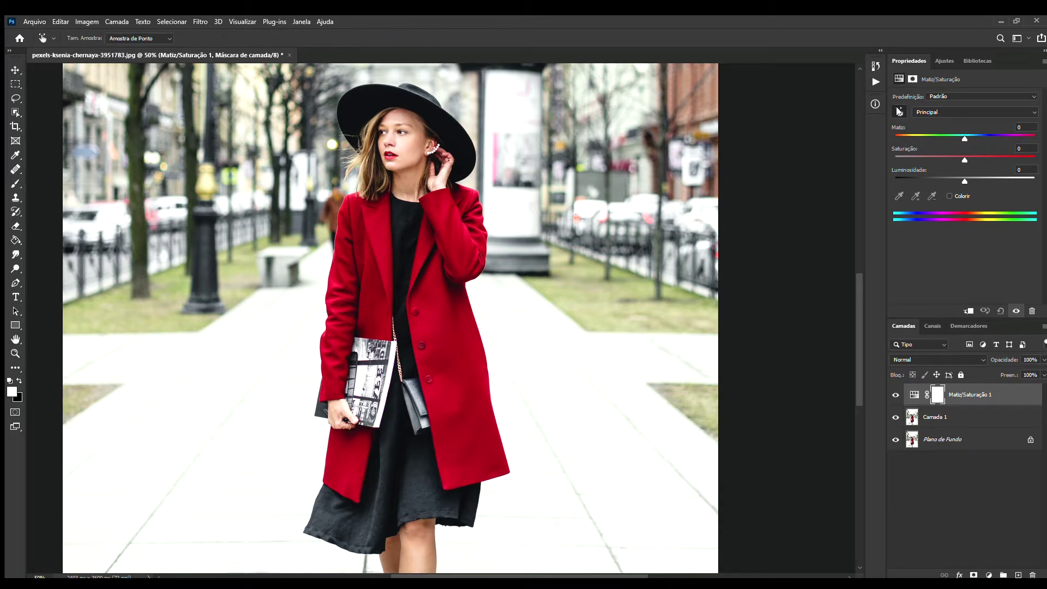
click(439, 327)
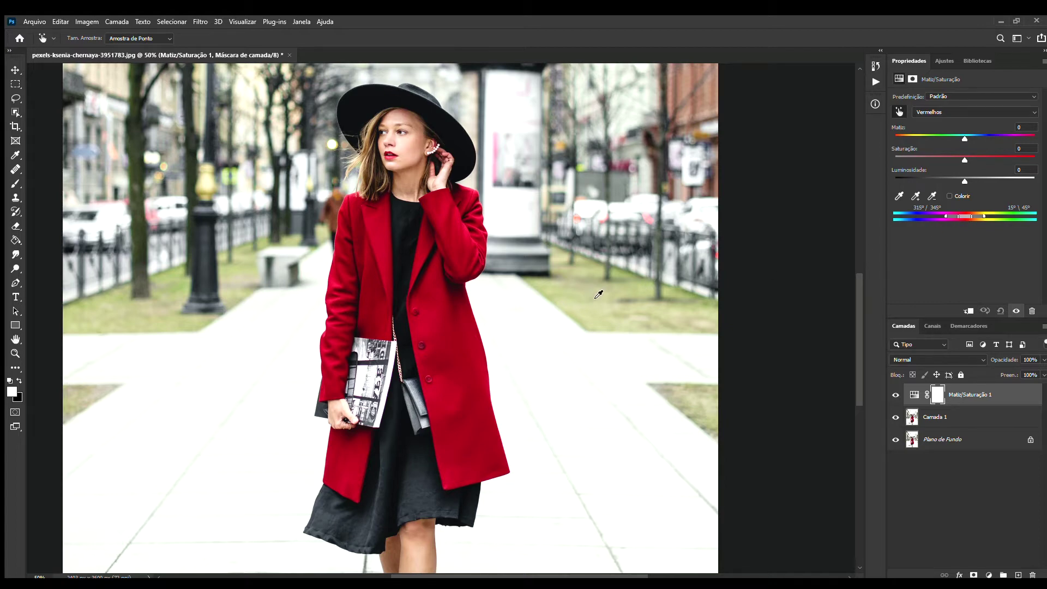
Push the Reds hue to +180 and saturation to +100 to reveal the affected areas.
key(alt+3)
key(alt+3)
drag(962, 139, 1034, 138)
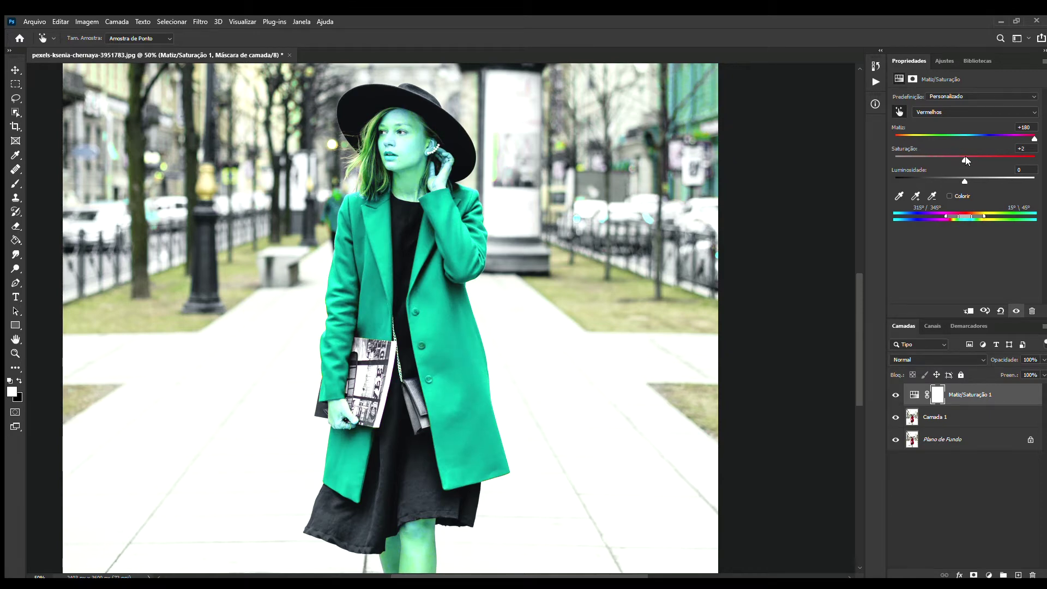
drag(960, 158, 1035, 159)
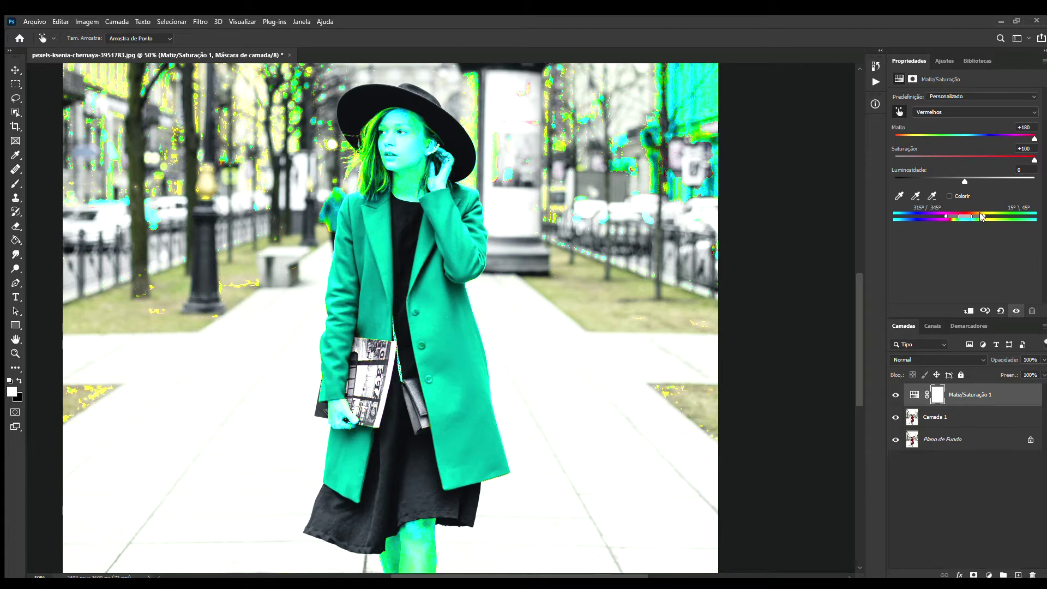
Narrow the Reds range to spare hair and skin, and reset hue and saturation to 0.
drag(981, 216, 971, 217)
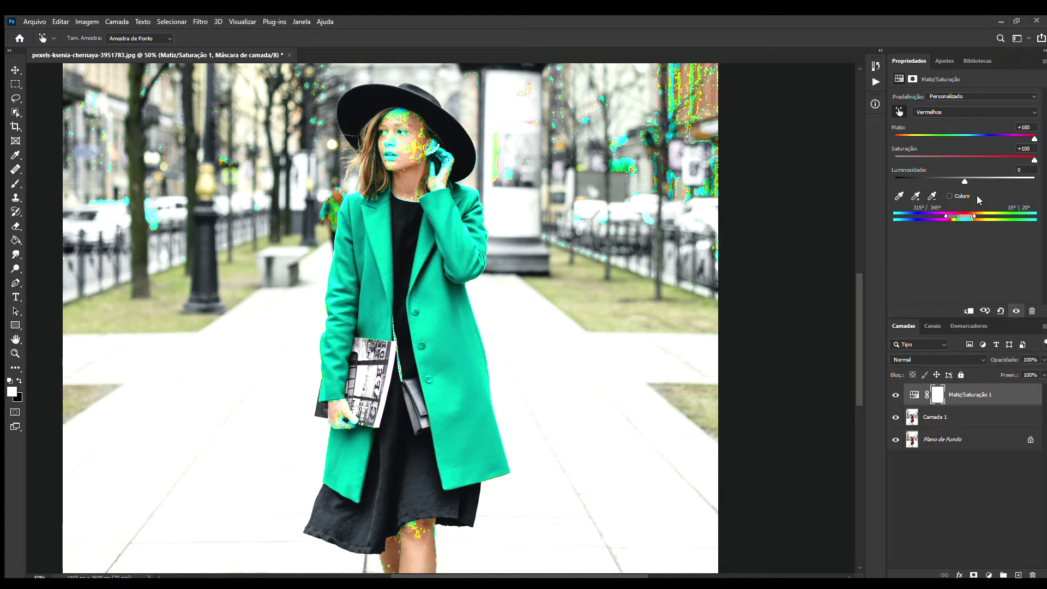
click(1026, 127)
text(0)
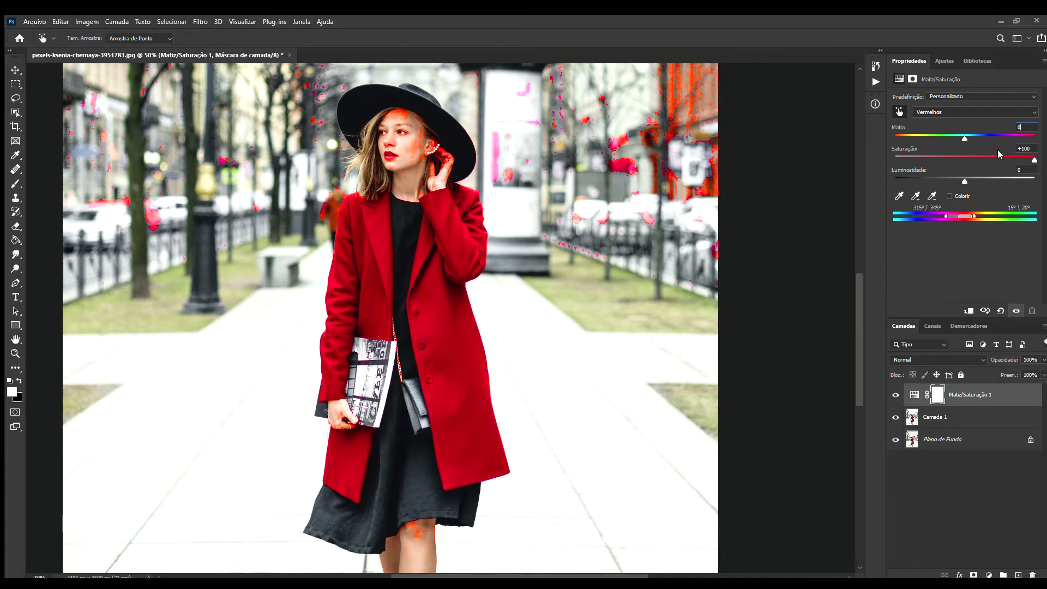
click(1032, 148)
text(0)
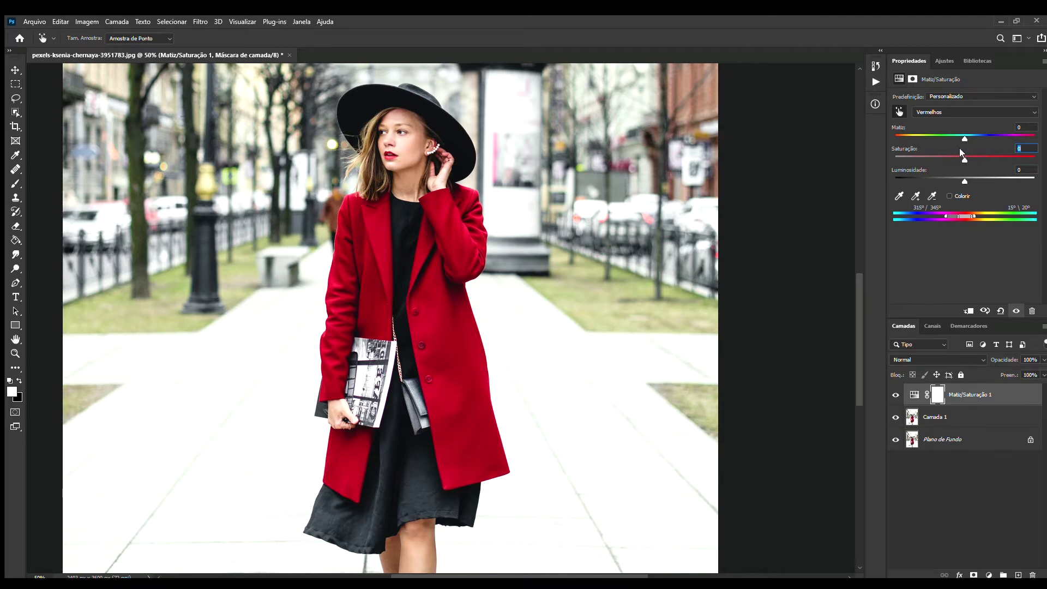
Shift the Reds hue to -27 and lightness to -12, turning the coat magenta.
mouse_move(962, 133)
mouse_down()
mouse_move(982, 139)
mouse_move(869, 162)
mouse_move(928, 161)
mouse_up()
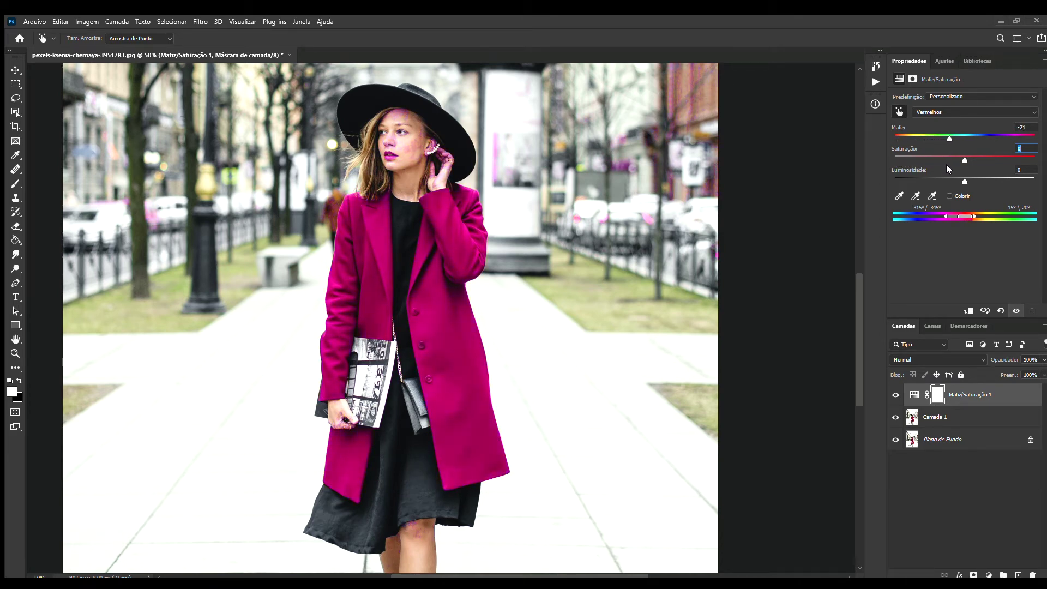
drag(953, 166, 928, 167)
drag(964, 183, 955, 183)
Invert the adjustment's layer mask to black, hiding the magenta shift.
key(ctrl+i)
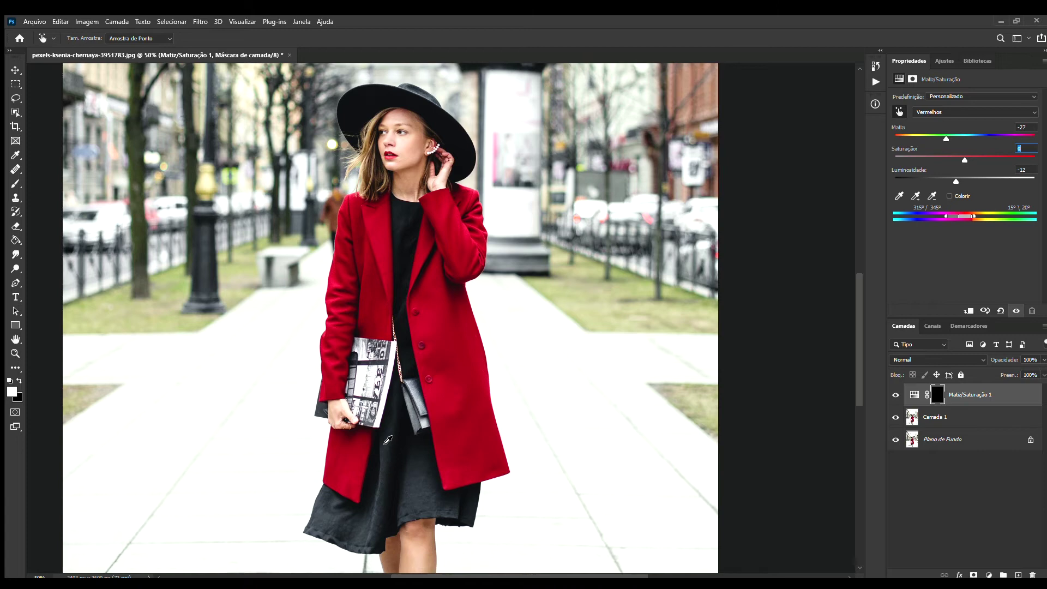
click(14, 185)
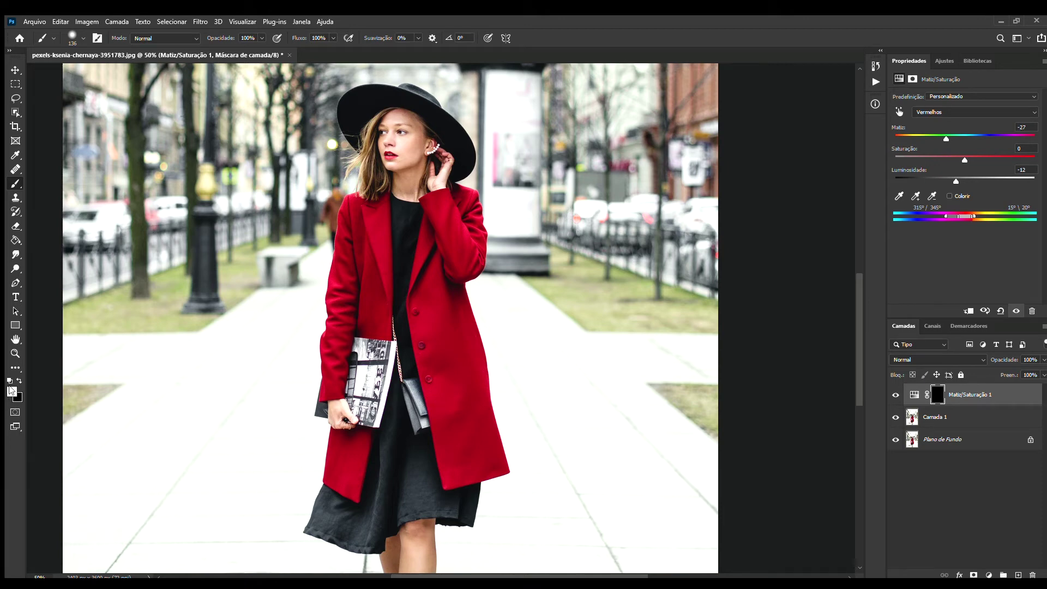
Paint white on the mask over the coat's shoulder, lower-left and right side.
key(bracketright)
key(bracketright)
mouse_move(362, 227)
mouse_down()
mouse_move(382, 234)
mouse_move(358, 276)
mouse_move(339, 401)
mouse_move(367, 319)
mouse_move(402, 343)
mouse_move(393, 273)
mouse_move(392, 288)
mouse_up()
drag(346, 460, 351, 505)
mouse_move(442, 390)
mouse_down()
mouse_move(433, 315)
mouse_move(456, 241)
mouse_move(446, 234)
mouse_move(478, 214)
mouse_move(482, 288)
mouse_move(461, 334)
mouse_move(477, 314)
mouse_move(498, 491)
mouse_move(444, 397)
mouse_move(480, 464)
mouse_up()
key(bracketleft)
key(bracketleft)
key(bracketleft)
Compare with the adjustment on and off, fit the photo on screen, and swing the hue toward green (+86).
click(897, 394)
click(897, 395)
click(897, 395)
click(897, 395)
key(ctrl+0)
click(899, 394)
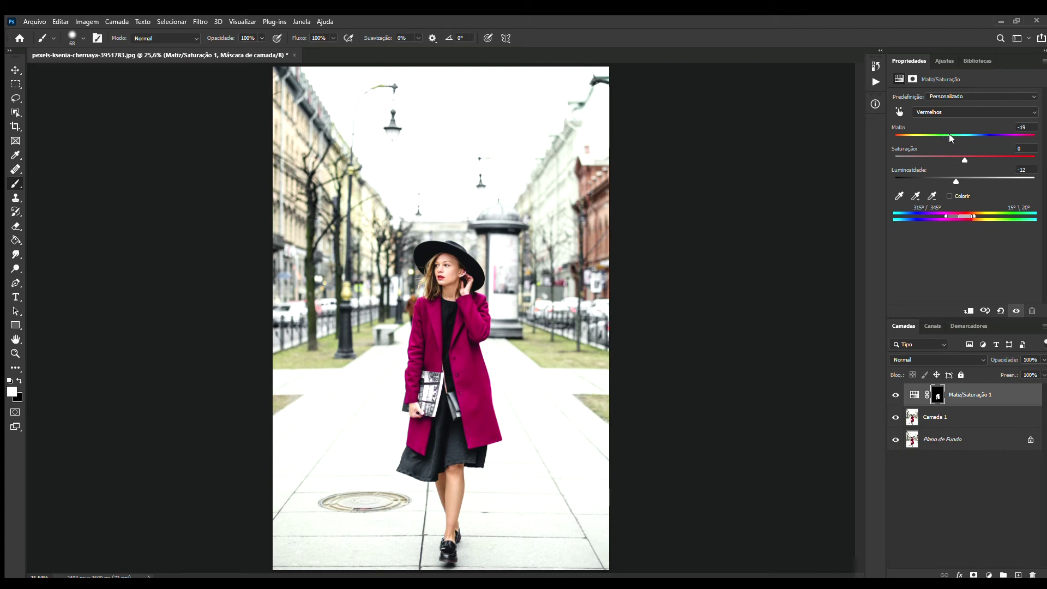
drag(963, 136, 1026, 138)
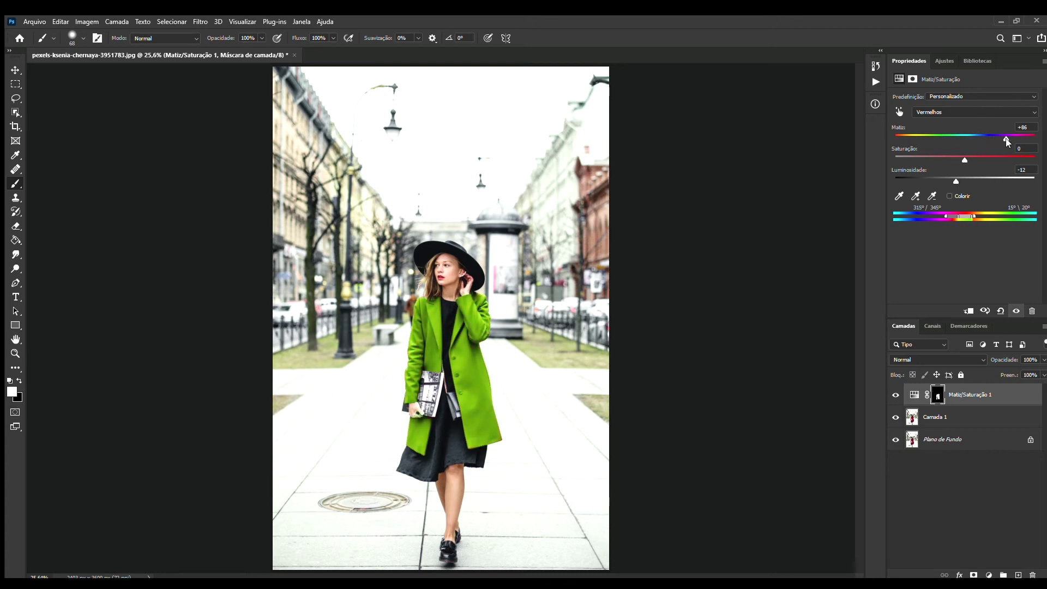
mouse_move(1032, 144)
mouse_down()
mouse_move(868, 150)
mouse_move(929, 150)
mouse_up()
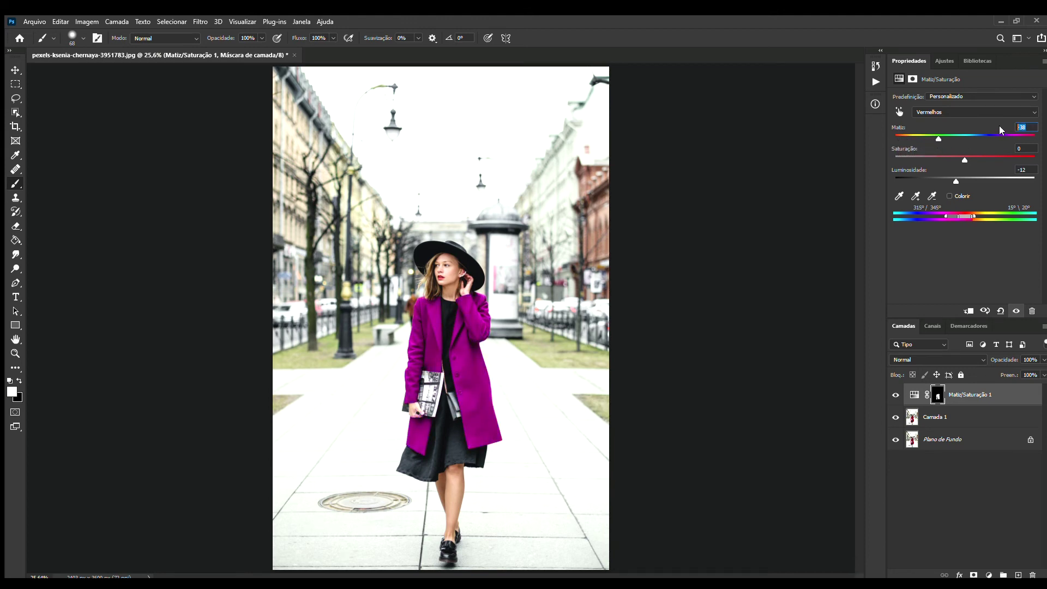
text(27)
key(Return)
click(896, 396)
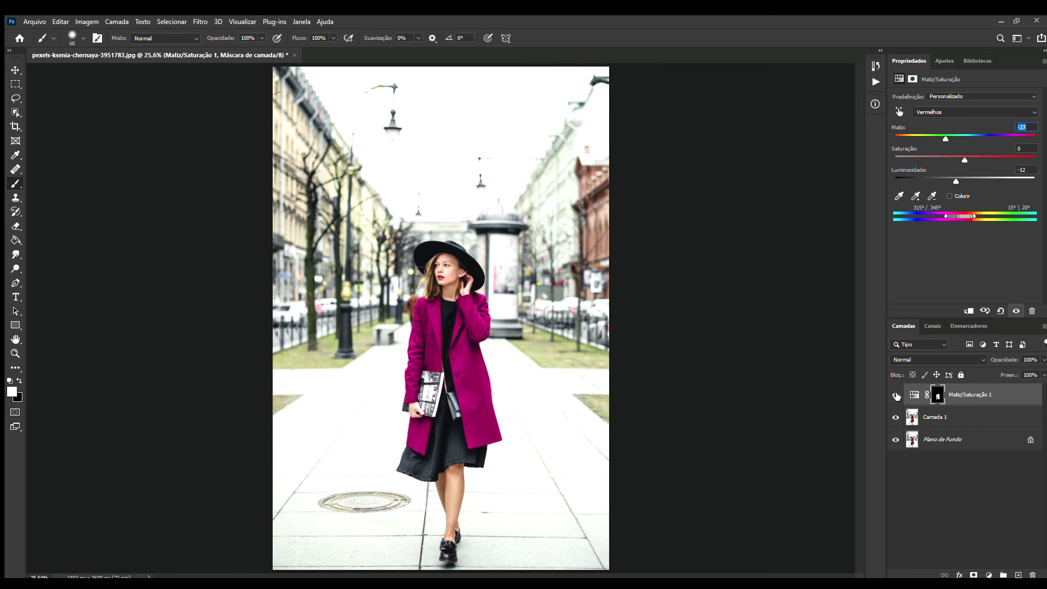